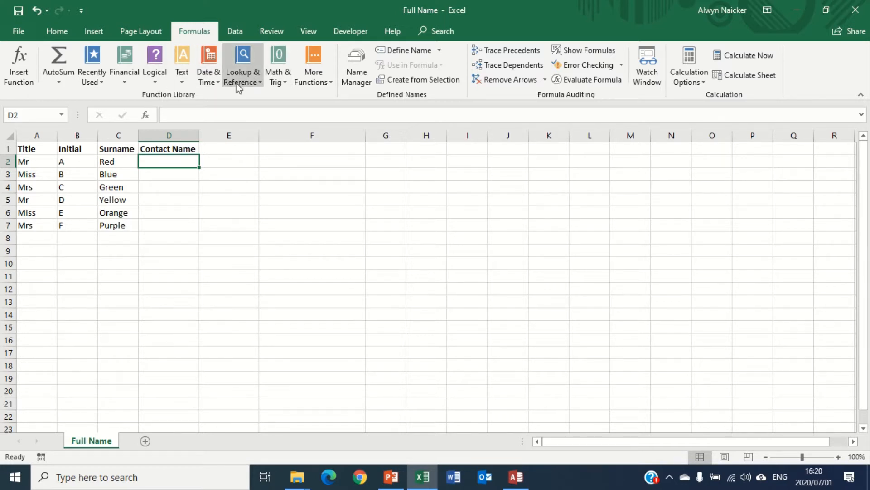
# Step: Start a CONCAT function in D2 that joins A2, a space " " and B2
pyautogui.click(182, 77)
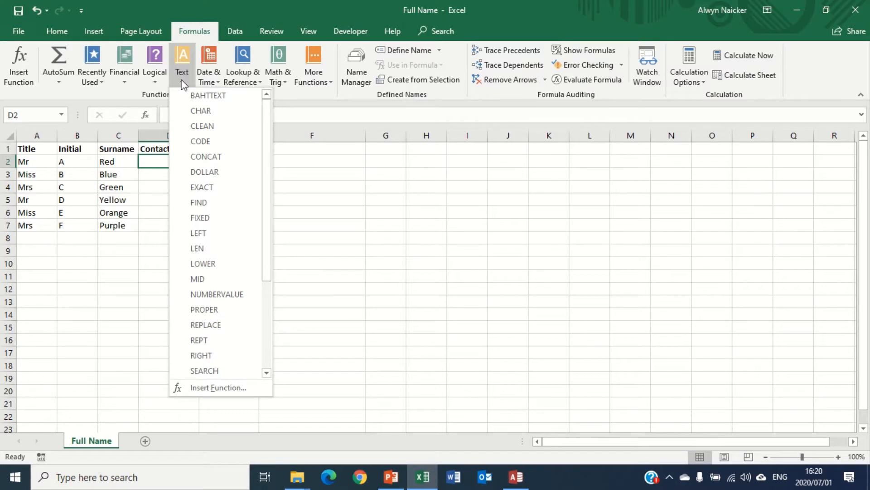
pyautogui.click(207, 157)
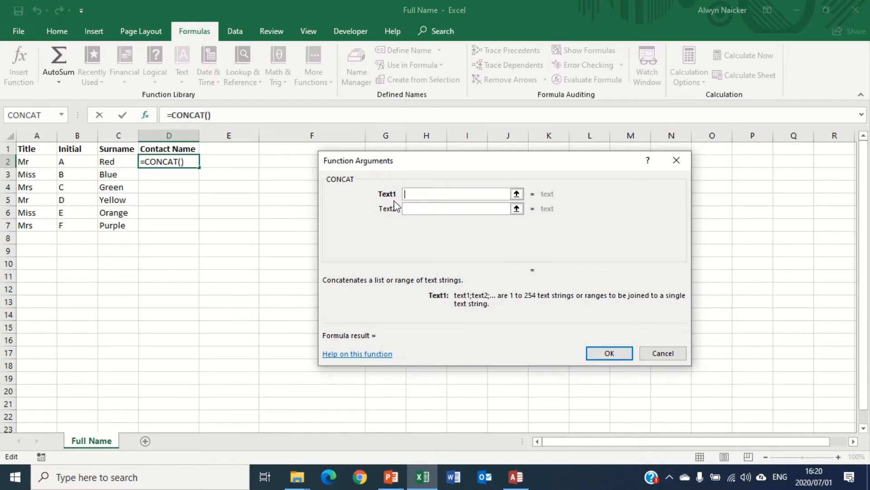
pyautogui.click(41, 162)
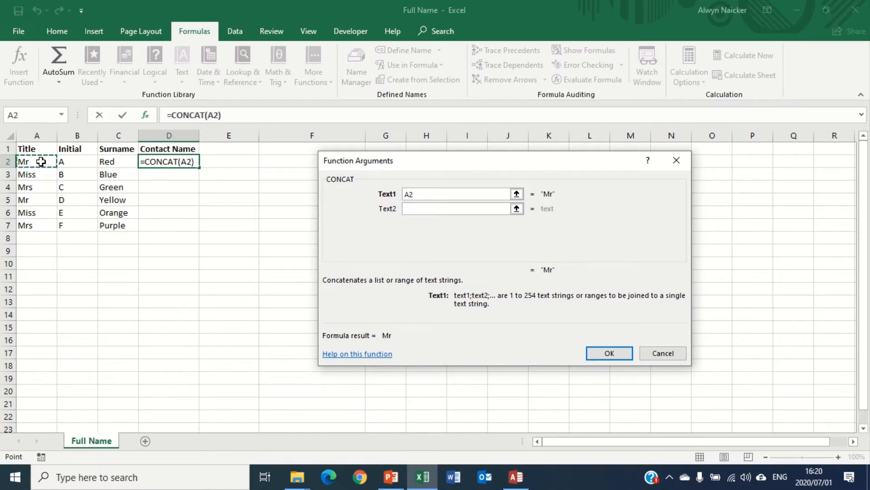
pyautogui.click(410, 208)
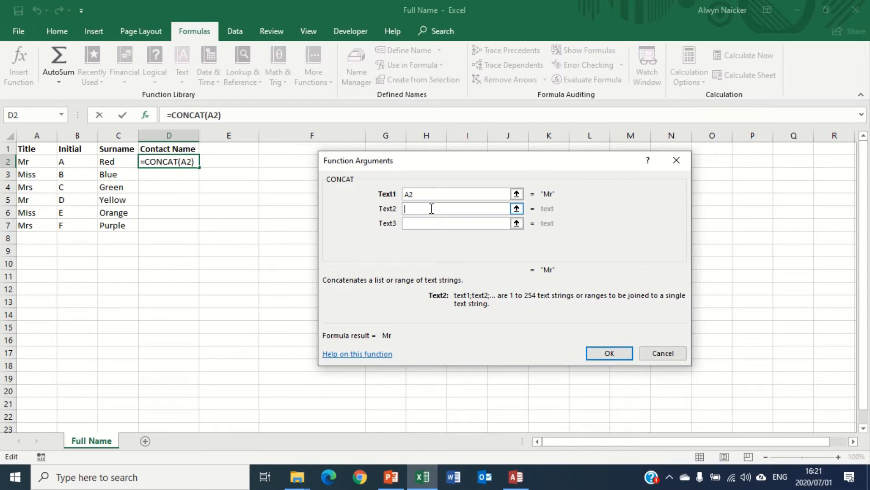
pyautogui.write('"')
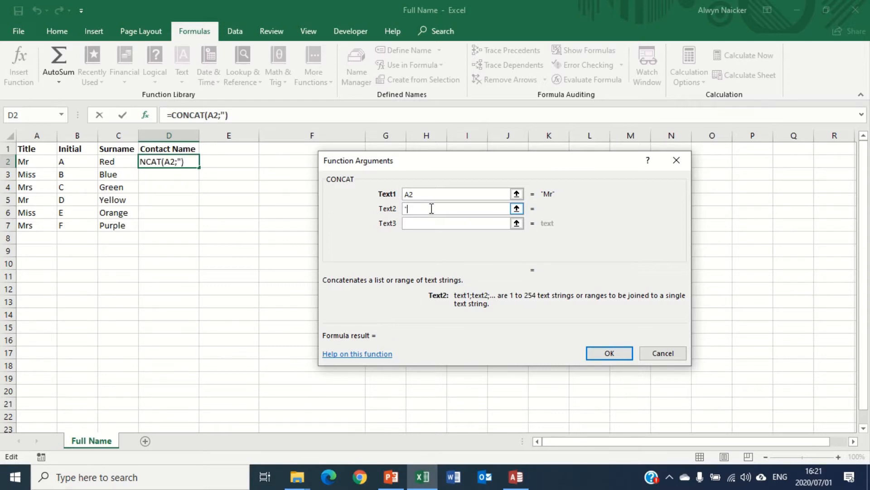
pyautogui.write(' "')
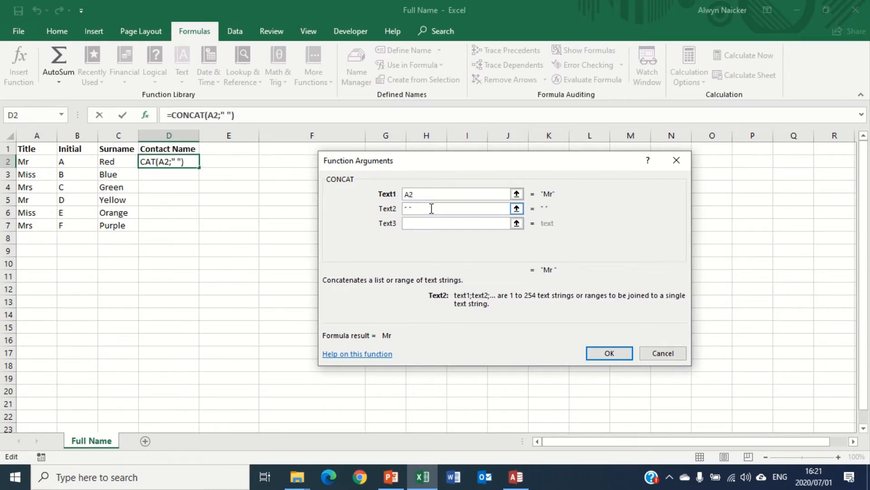
pyautogui.click(411, 222)
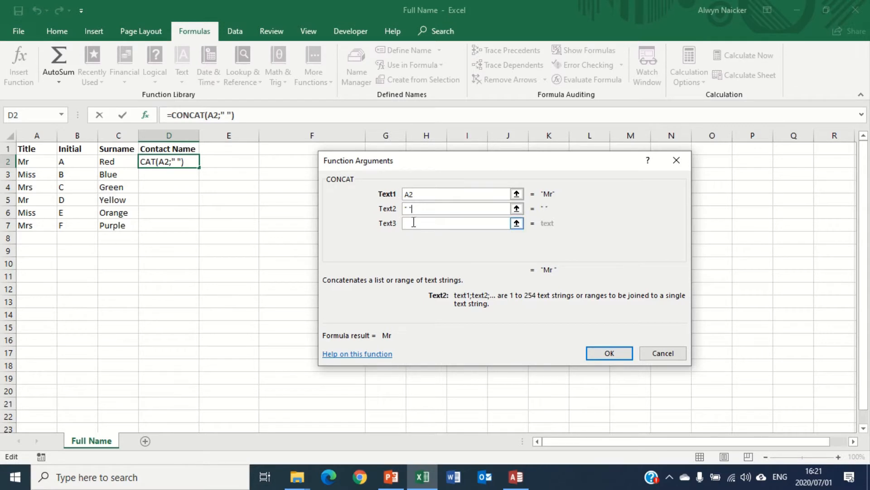
pyautogui.click(84, 162)
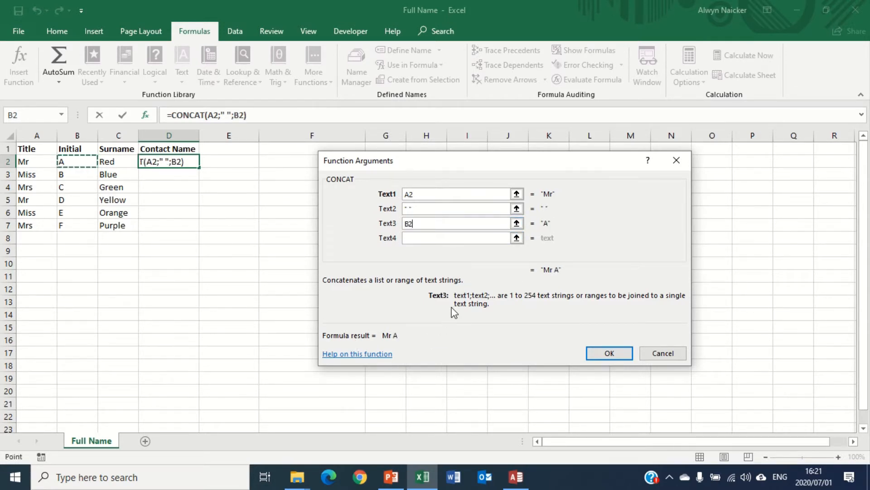
# Step: Add a second space " " and C2 to the CONCAT function, and fill the formula down through D7
pyautogui.click(421, 238)
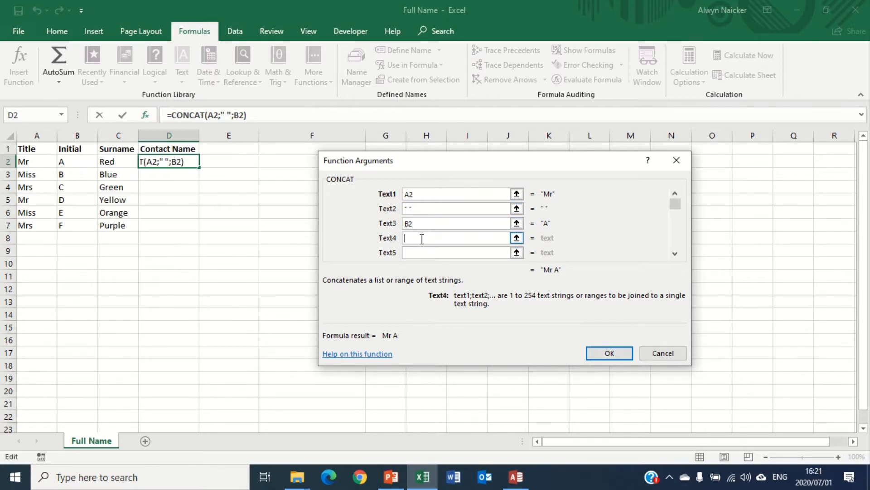
pyautogui.write('" "')
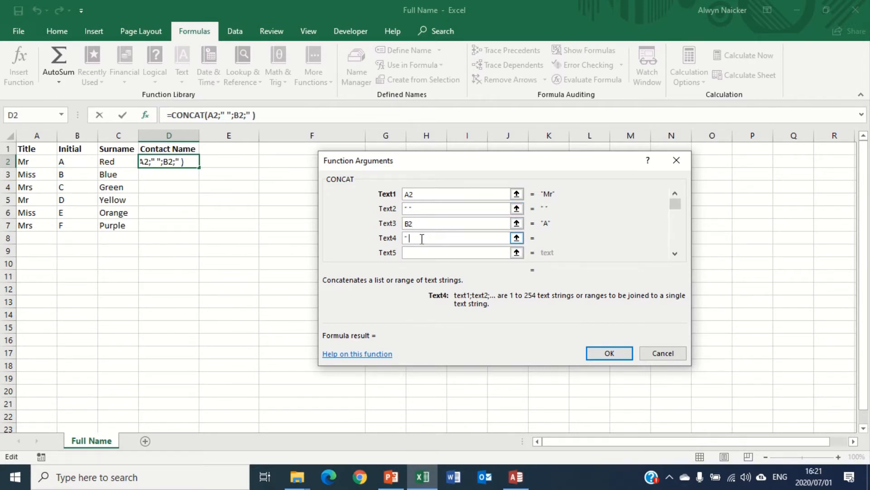
pyautogui.click(412, 252)
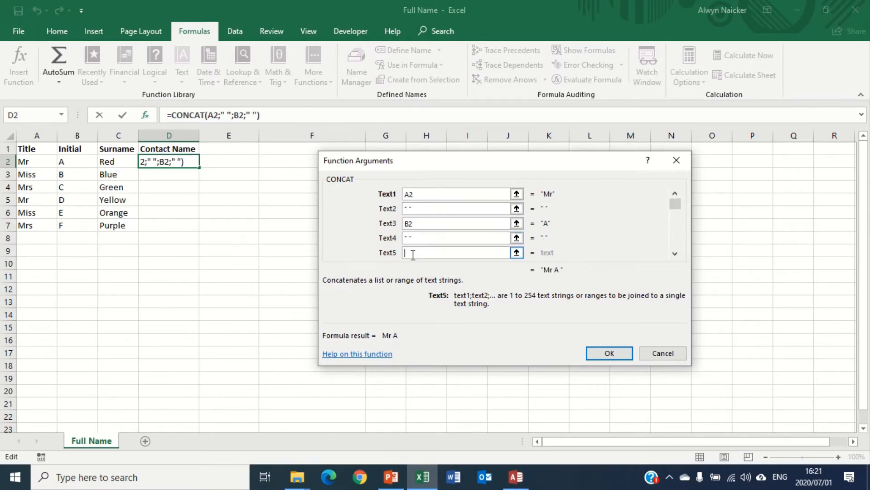
pyautogui.click(125, 162)
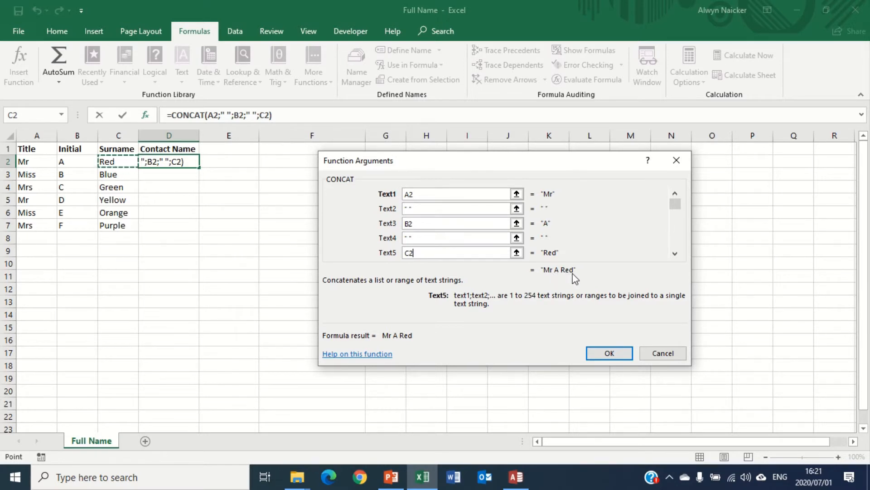
pyautogui.click(605, 352)
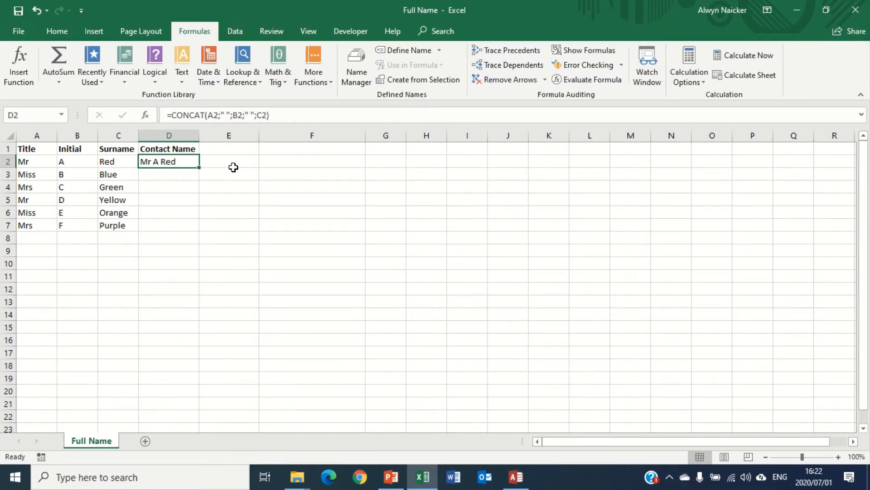
pyautogui.moveTo(199, 168); pyautogui.dragTo(189, 230)
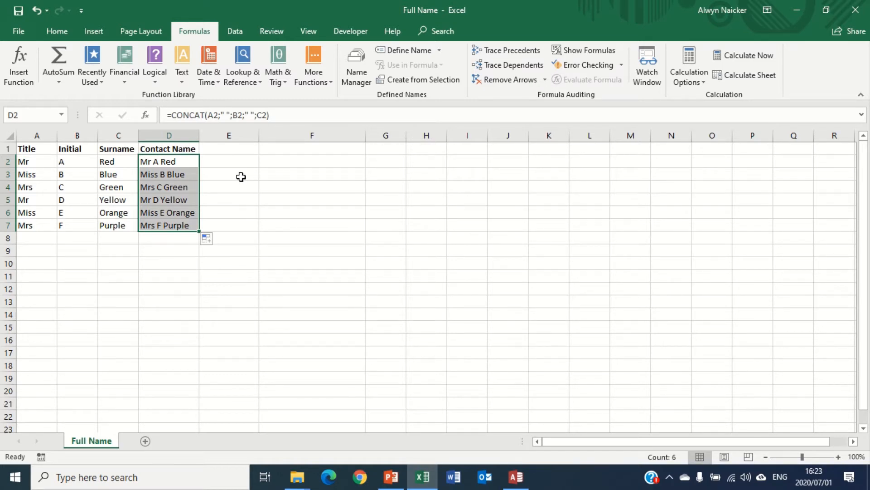
# Step: Enter & as the heading in E1 and the formula =A2&" "&B2&" "&C2 in E2
pyautogui.click(247, 151)
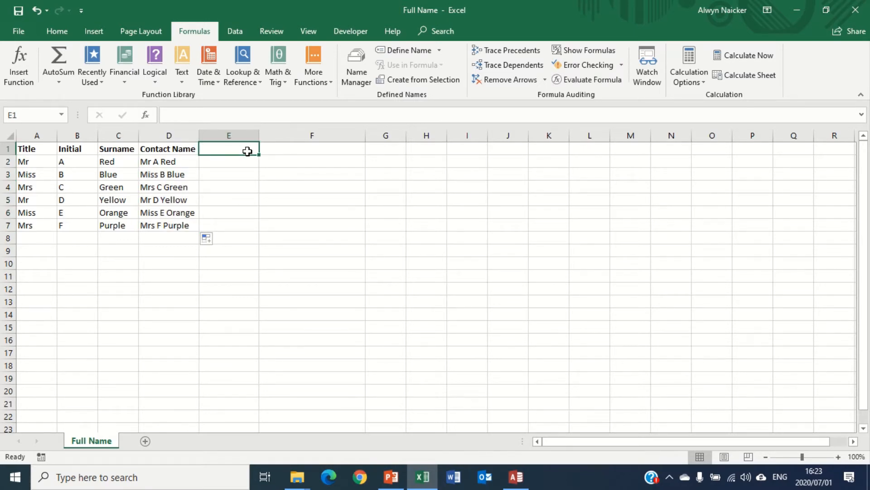
pyautogui.write('&')
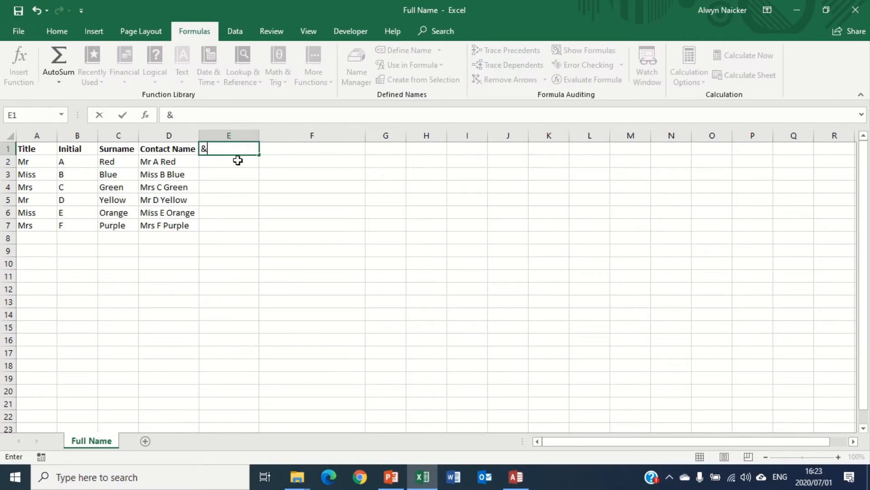
pyautogui.click(237, 160)
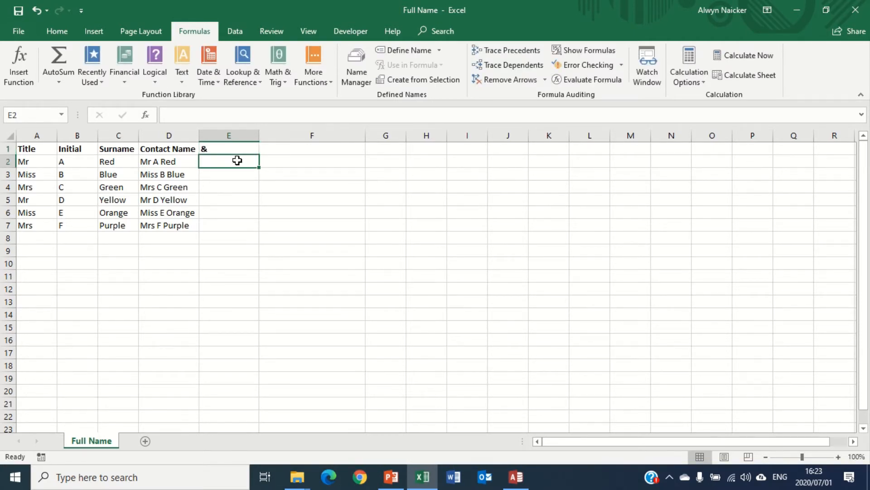
pyautogui.write('=')
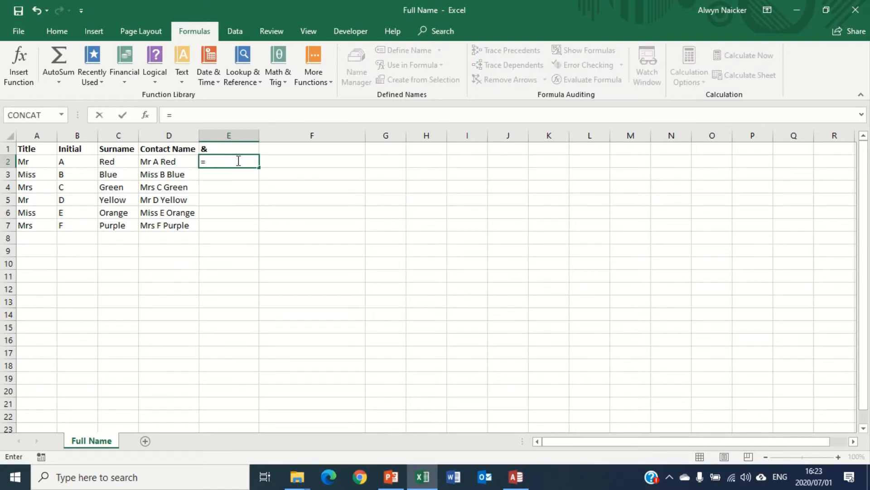
pyautogui.click(32, 161)
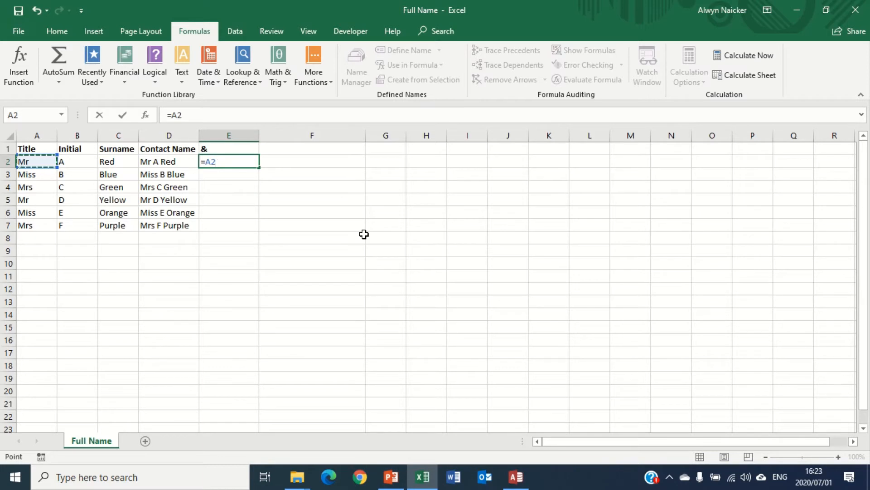
pyautogui.write('&" "&')
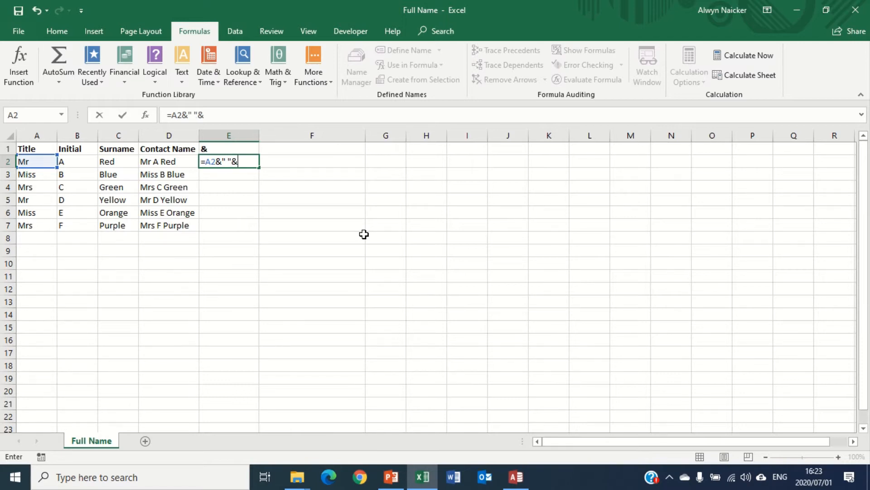
pyautogui.click(73, 162)
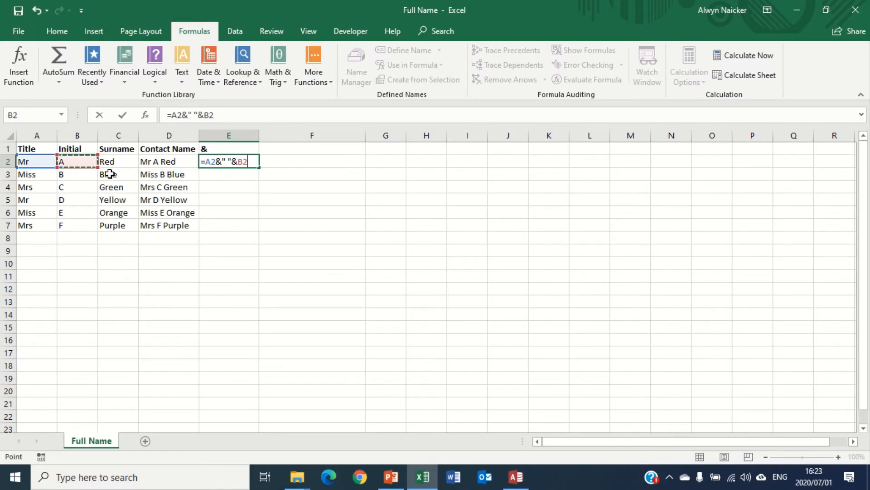
pyautogui.write('&" "&')
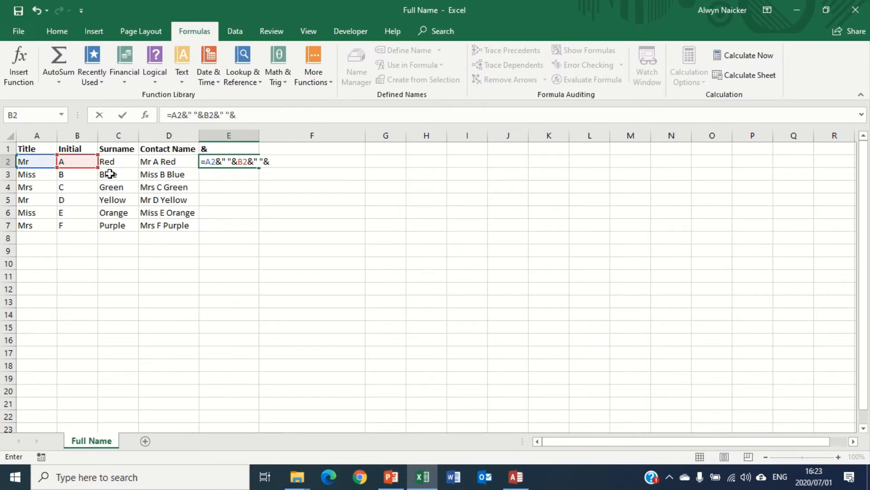
pyautogui.click(113, 162)
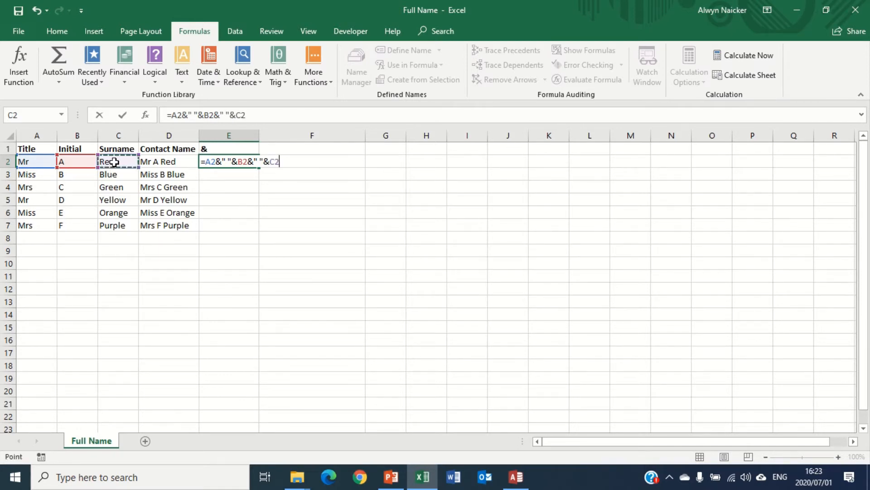
pyautogui.press('Return')
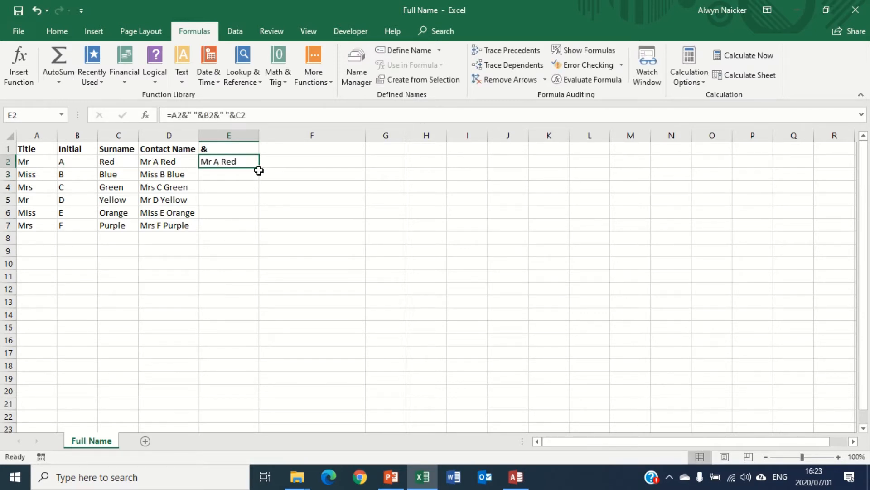
# Step: Fill the E2 formula down through E7 and check the formulas in E2 and E7
pyautogui.moveTo(259, 167); pyautogui.dragTo(257, 230)
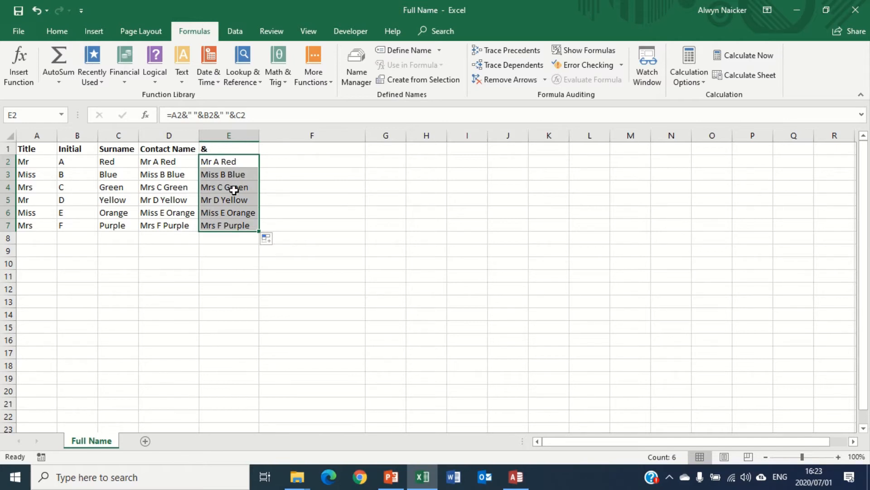
pyautogui.click(226, 161)
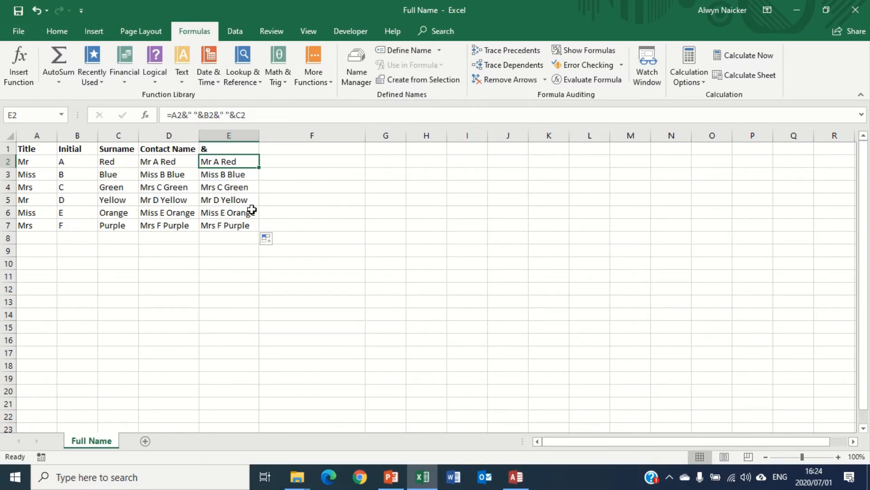
pyautogui.click(250, 225)
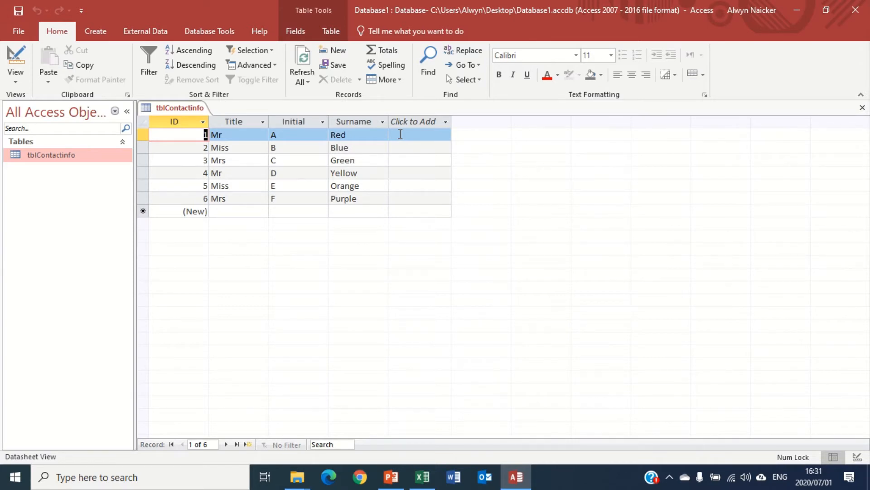
# Step: In the design view of tblContactinfo, add a Contact Name field below Surname with the Calculated data type
pyautogui.rightClick(181, 109)
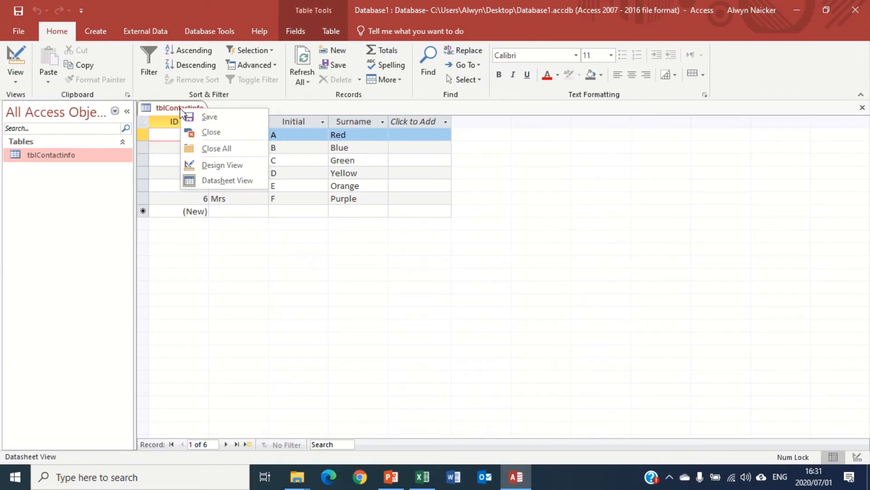
pyautogui.click(208, 167)
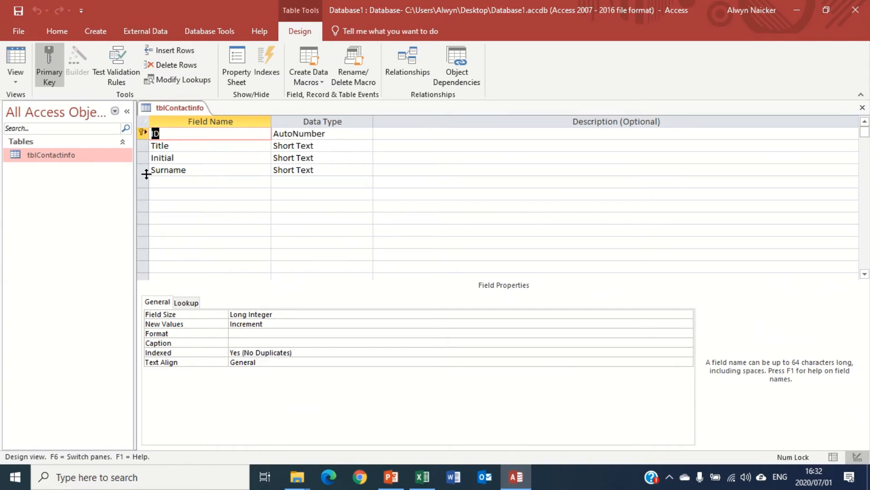
pyautogui.click(162, 171)
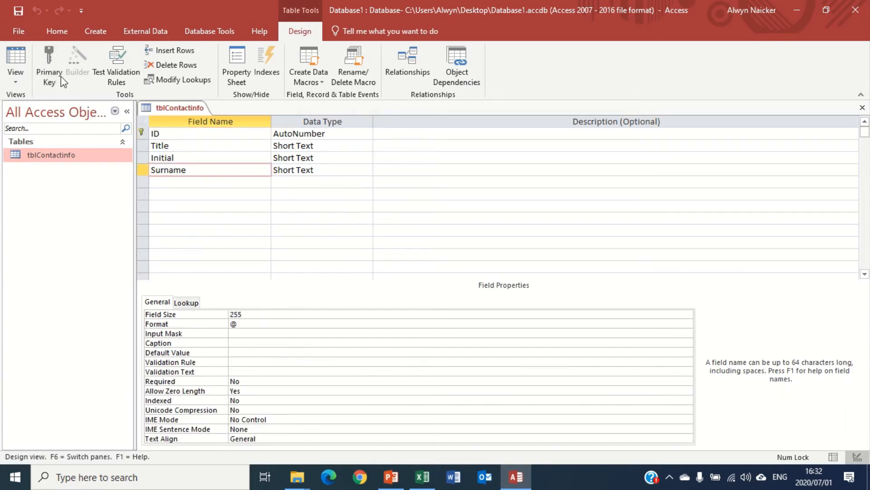
pyautogui.click(193, 181)
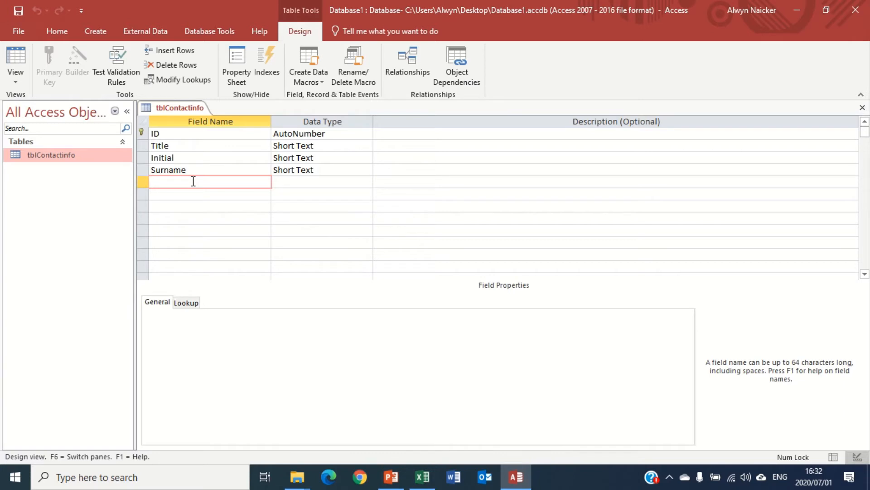
pyautogui.write('Comtact Name')
pyautogui.click(170, 183)
pyautogui.press('BackSpace')
pyautogui.write('n')
pyautogui.click(365, 185)
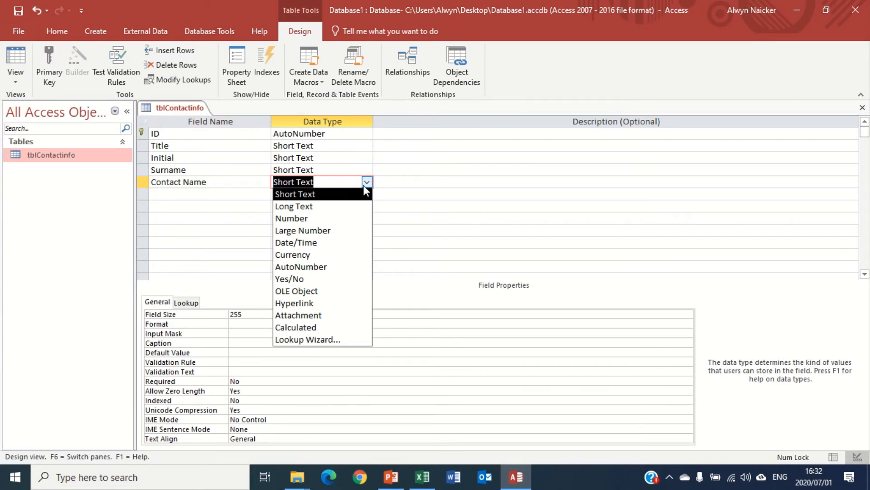
pyautogui.click(344, 331)
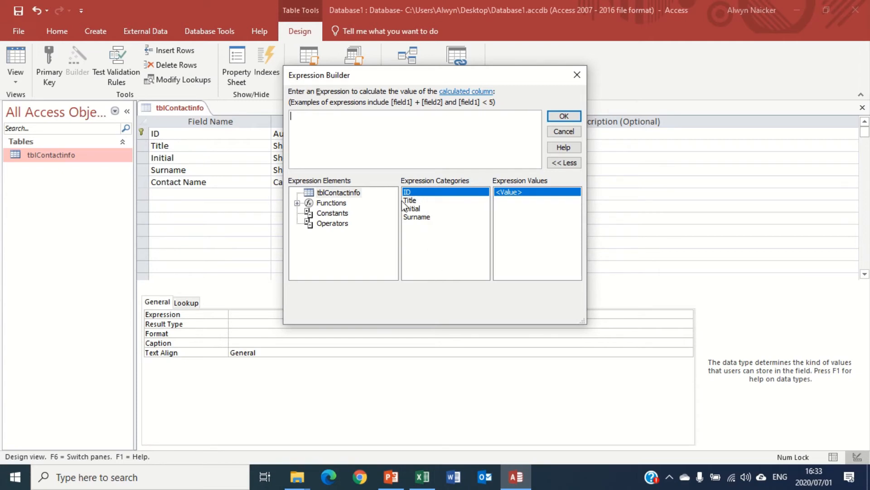
# Step: Build the Contact Name field's expression as [Title] & " " & [Initial] & " " & [Surname]
pyautogui.doubleClick(421, 202)
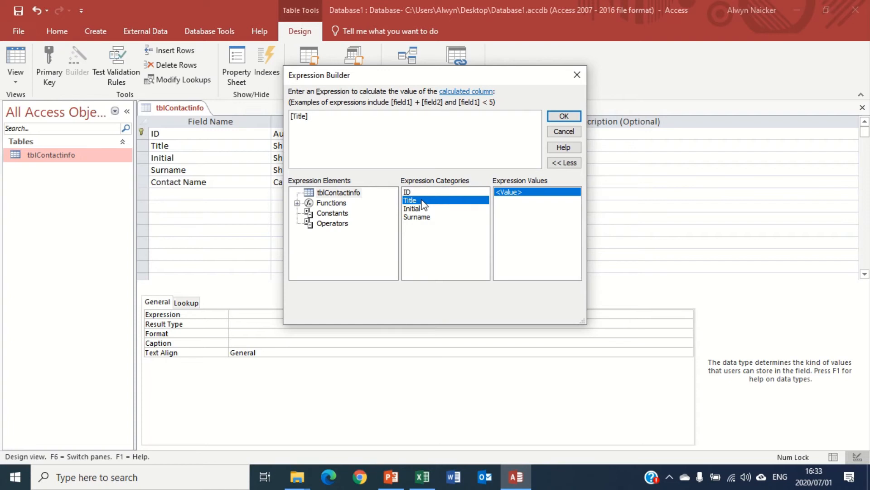
pyautogui.write('&" "&')
pyautogui.doubleClick(438, 210)
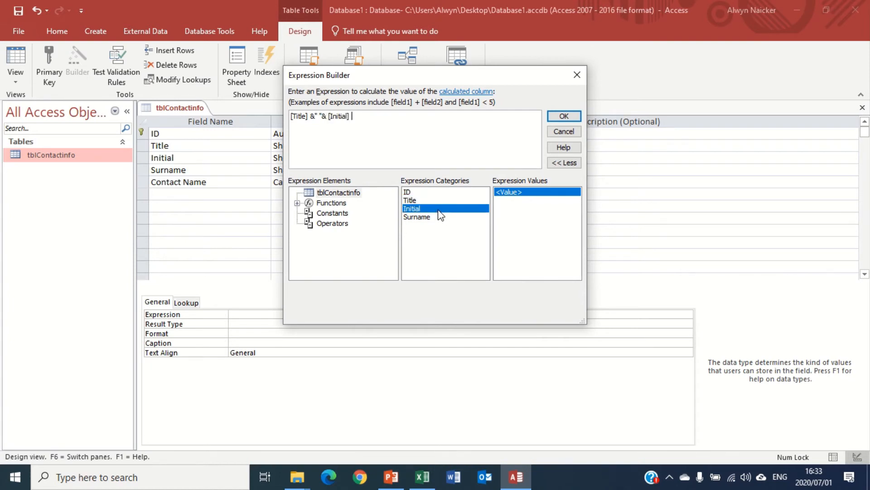
pyautogui.write('&" "&')
pyautogui.doubleClick(436, 216)
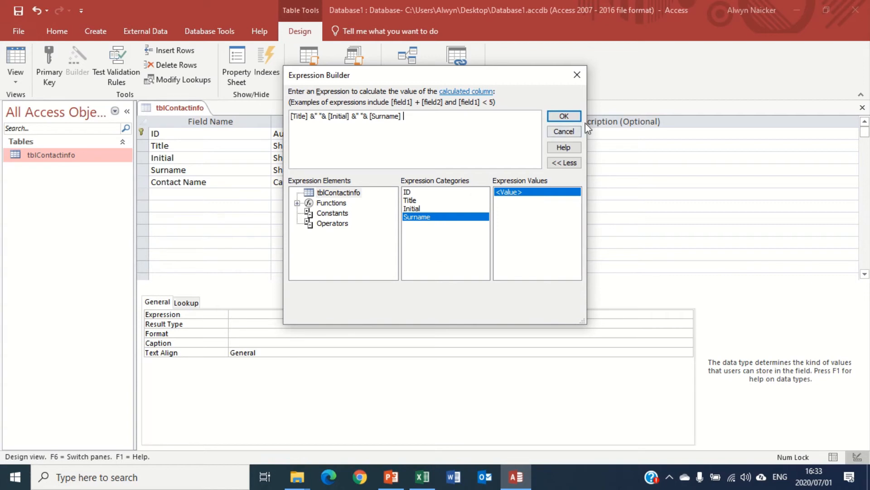
pyautogui.click(566, 116)
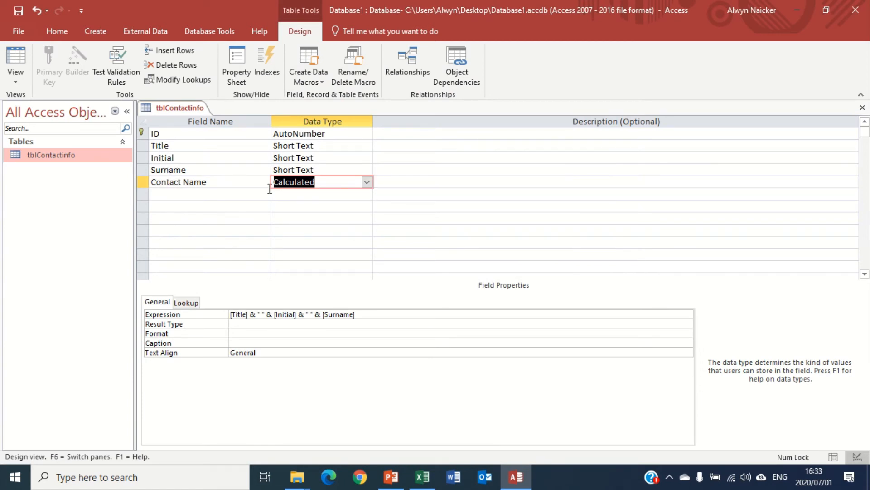
# Step: Save tblContactinfo while switching it to Datasheet View, and widen the Contact Name column to fit its heading
pyautogui.rightClick(186, 109)
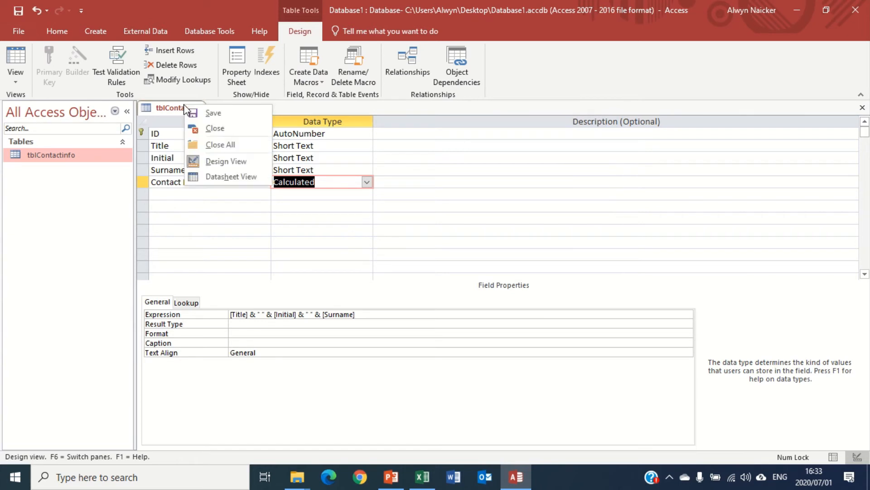
pyautogui.click(238, 177)
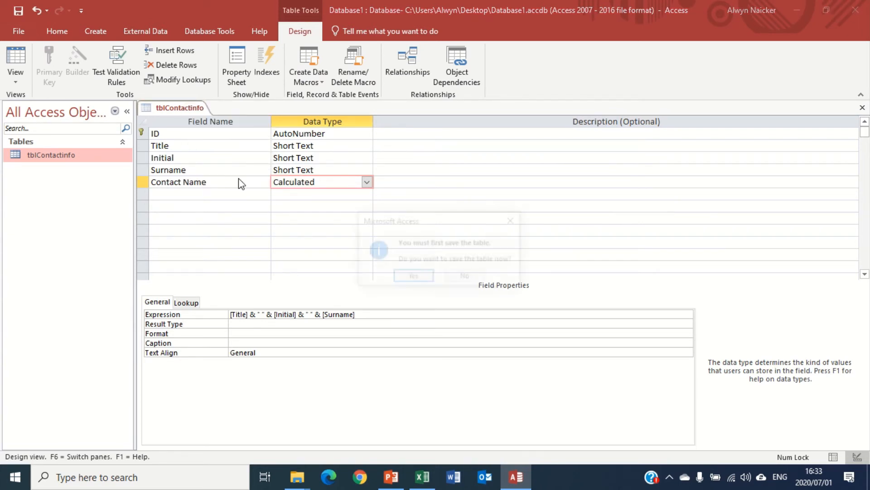
pyautogui.click(413, 278)
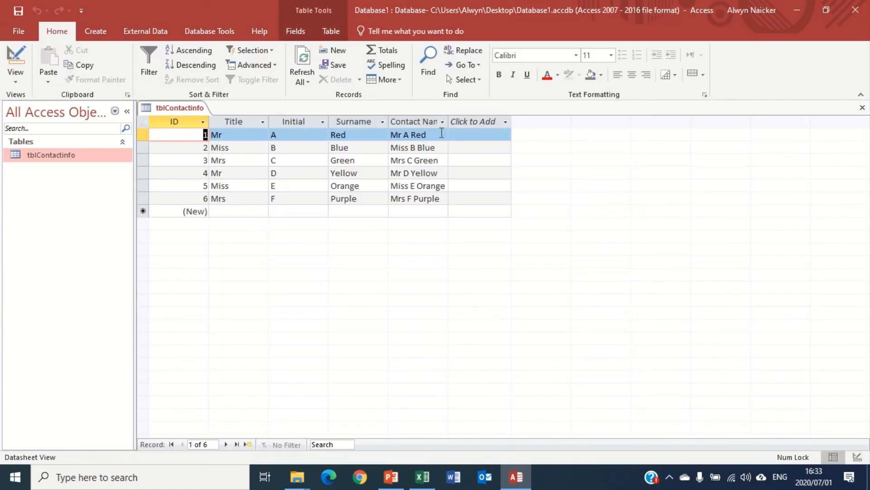
pyautogui.moveTo(450, 122); pyautogui.dragTo(467, 122)
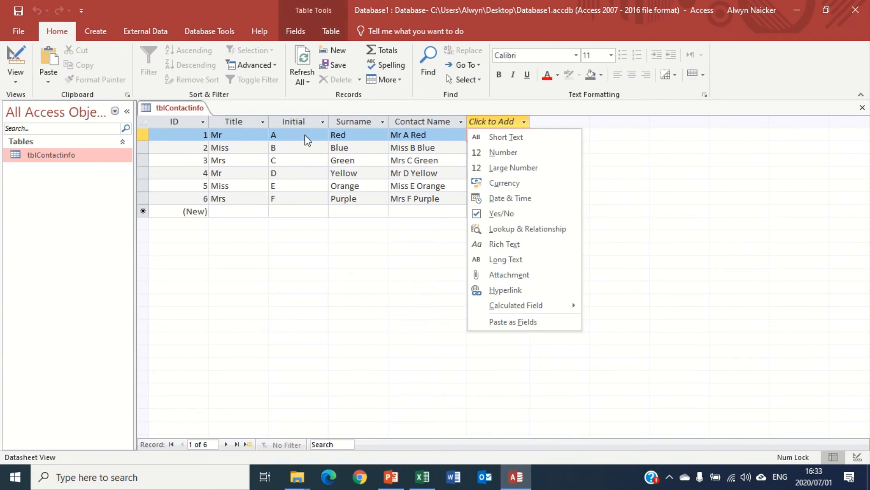
pyautogui.press('Escape')
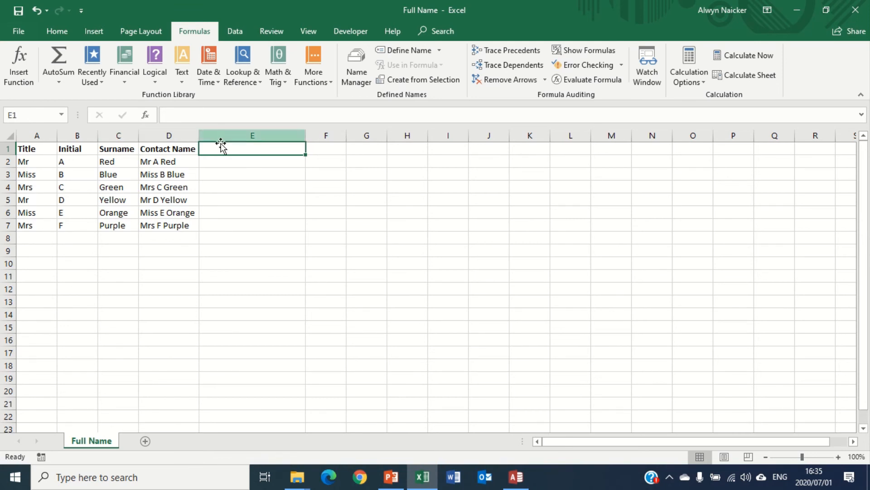
# Step: In the Full Name workbook in Excel, enter Email as the heading in E1 and the formula =B2&C2 in E2
pyautogui.write('Email')
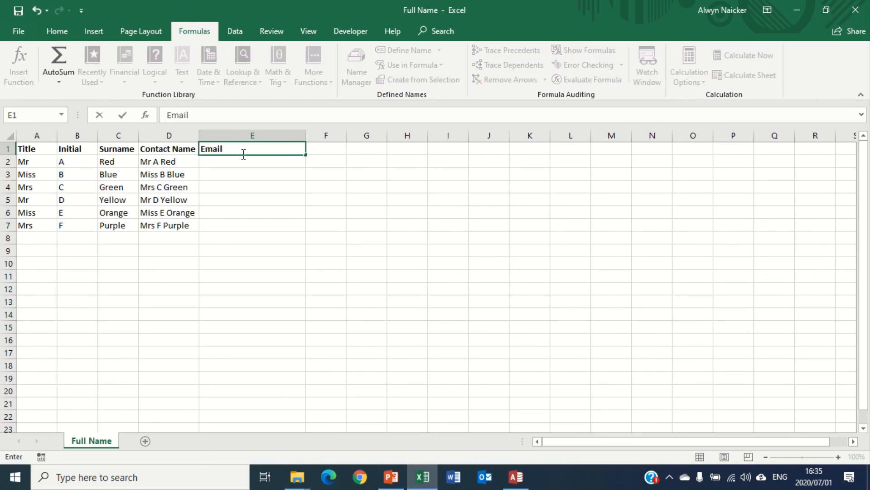
pyautogui.press('Return')
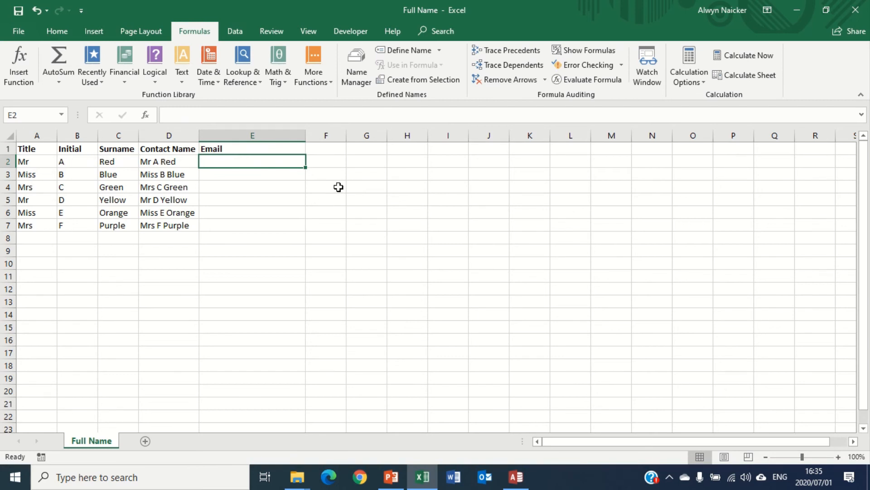
pyautogui.write('=')
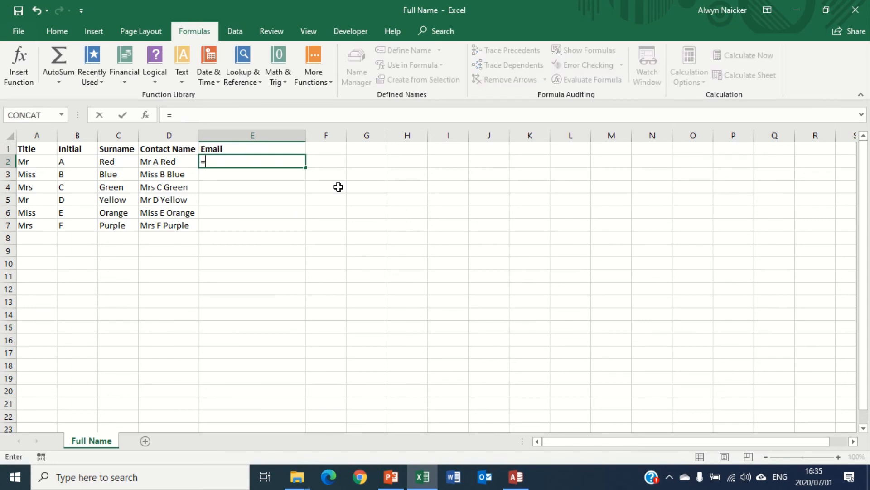
pyautogui.click(63, 160)
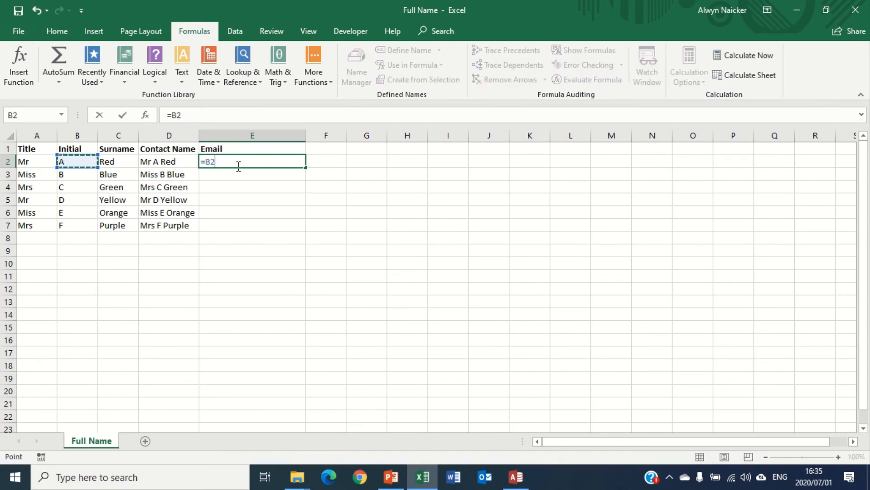
pyautogui.write('&')
pyautogui.click(129, 165)
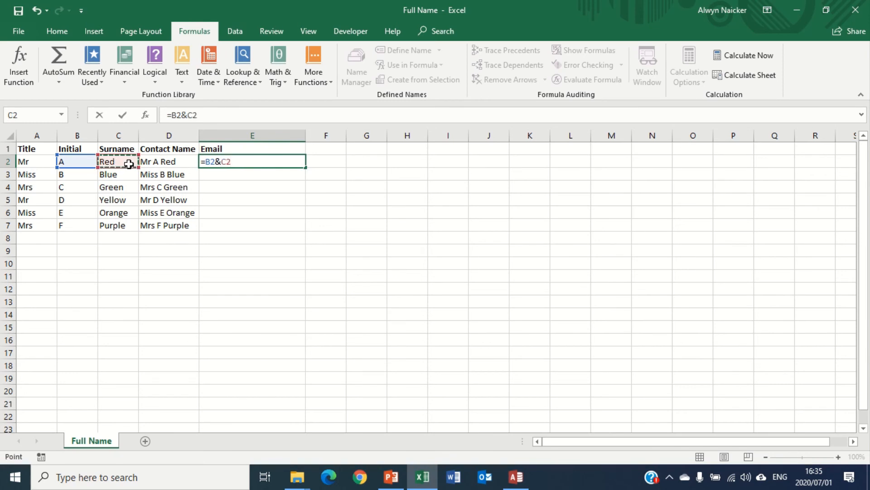
pyautogui.press('Return')
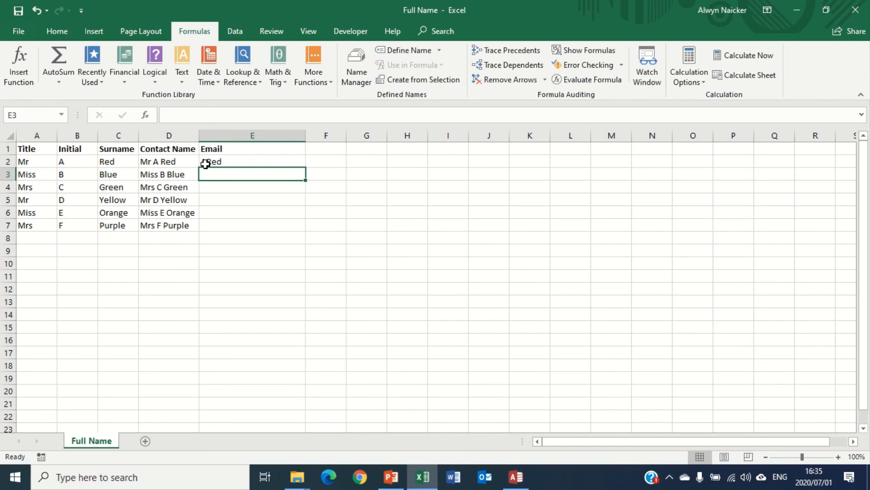
pyautogui.click(227, 162)
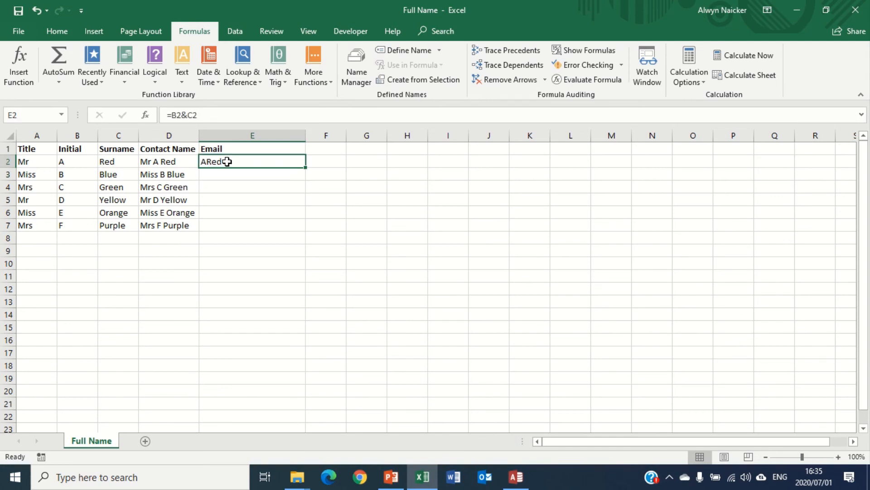
pyautogui.click(220, 115)
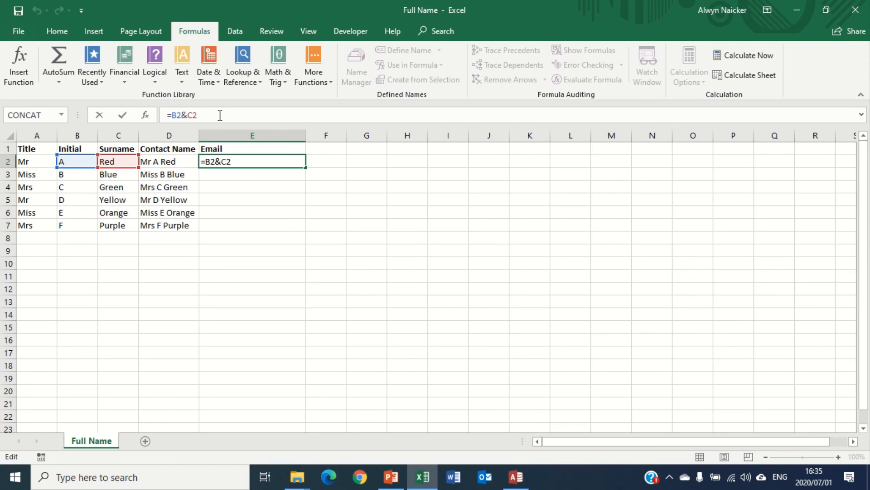
pyautogui.write('&"@theabout.')
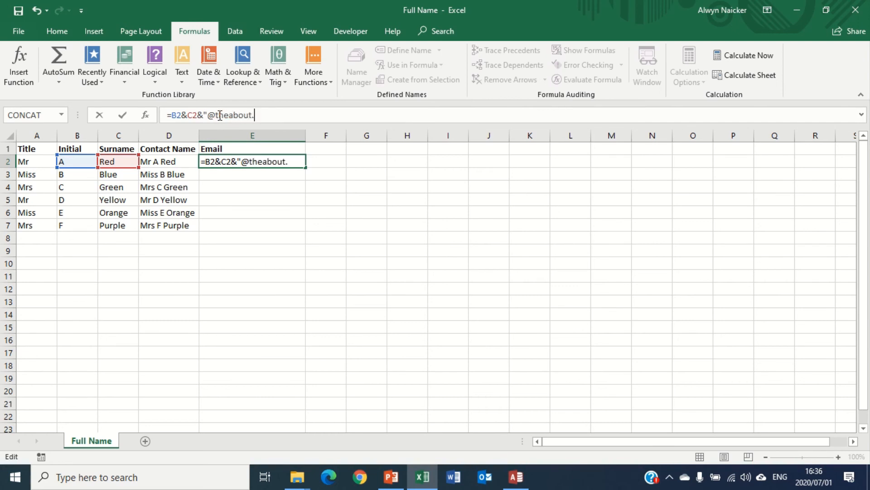
pyautogui.write('co.za')
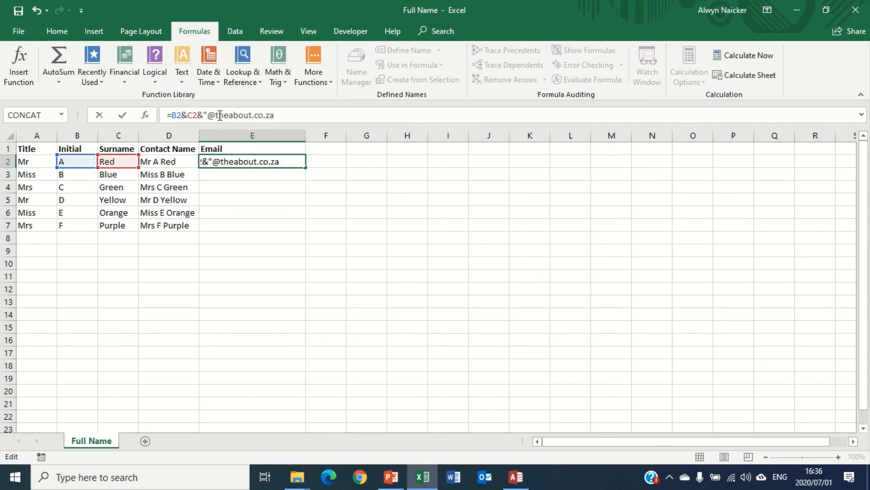
pyautogui.write('"')
pyautogui.press('Return')
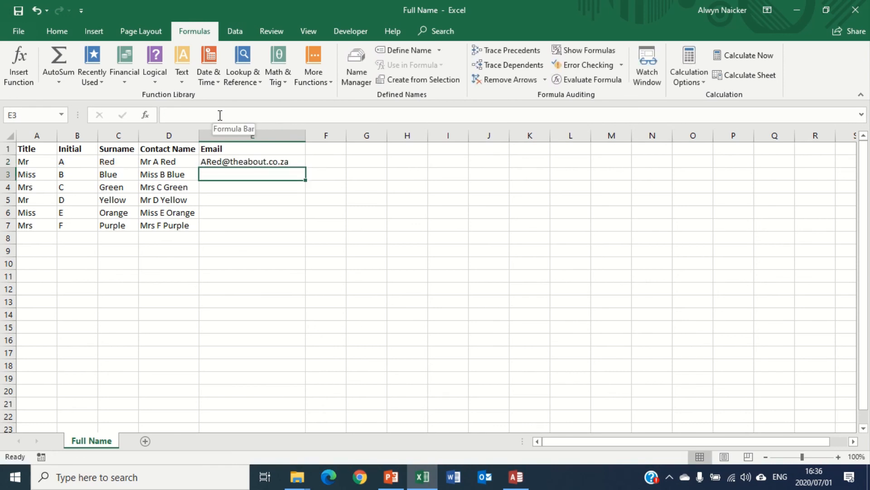
pyautogui.click(204, 158)
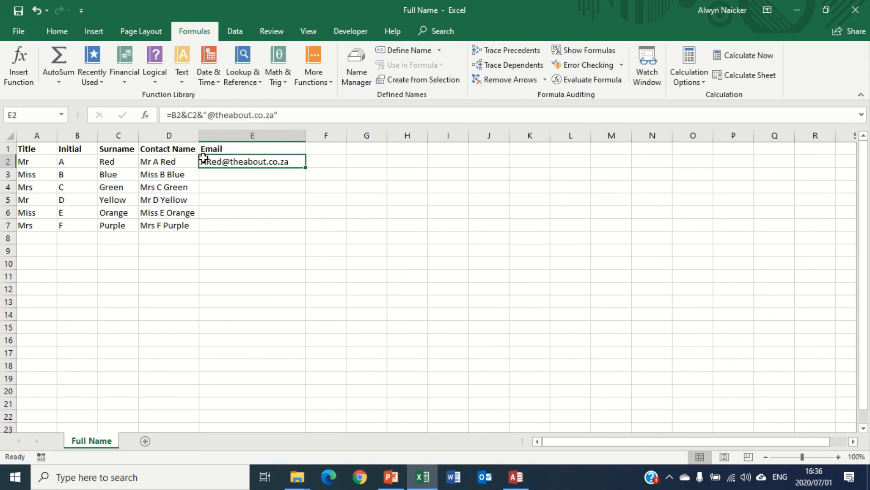
pyautogui.click(172, 115)
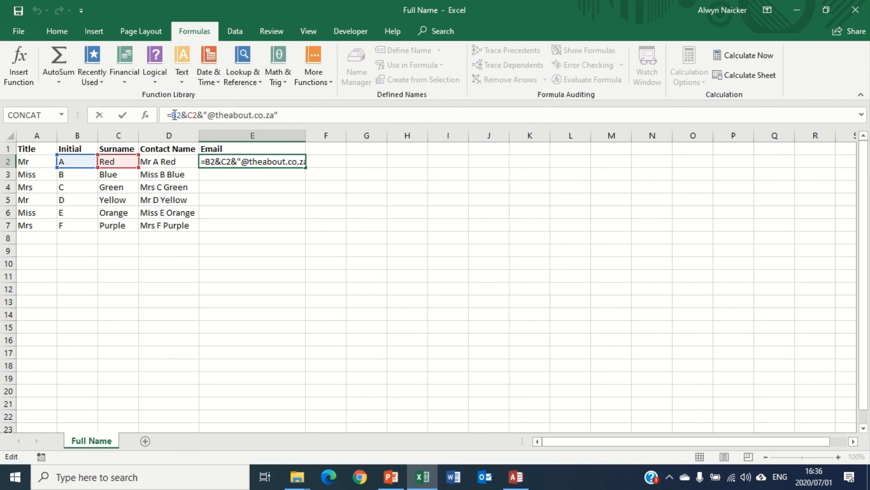
pyautogui.write('lower')
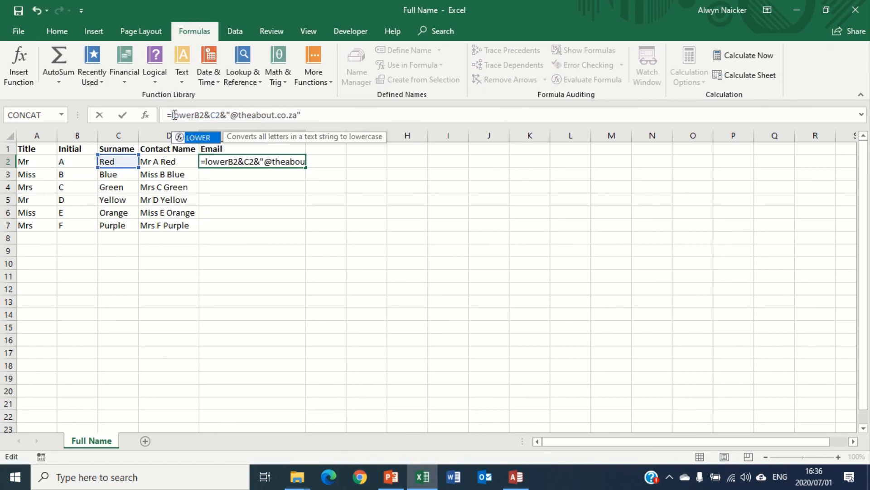
pyautogui.write('(')
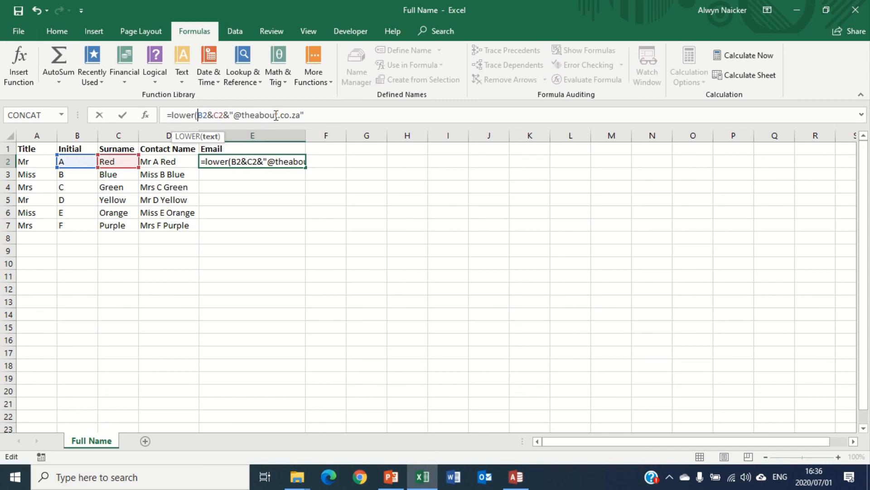
pyautogui.write(')')
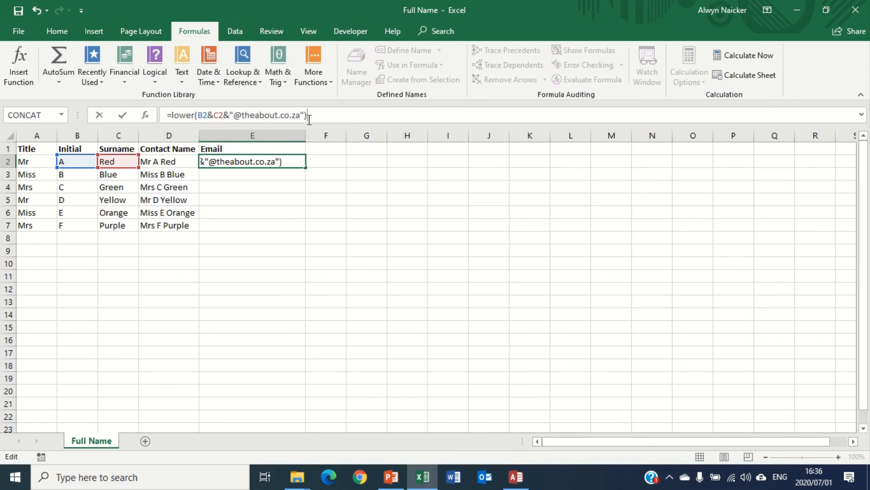
pyautogui.press('Return')
# Step: Fill the E2 email formula down through E7 and deselect the range
pyautogui.click(281, 161)
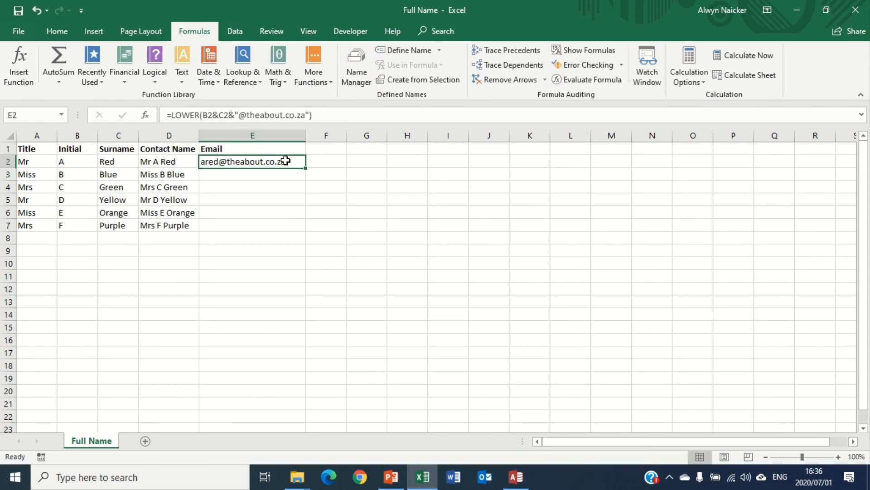
pyautogui.doubleClick(307, 169)
pyautogui.click(366, 190)
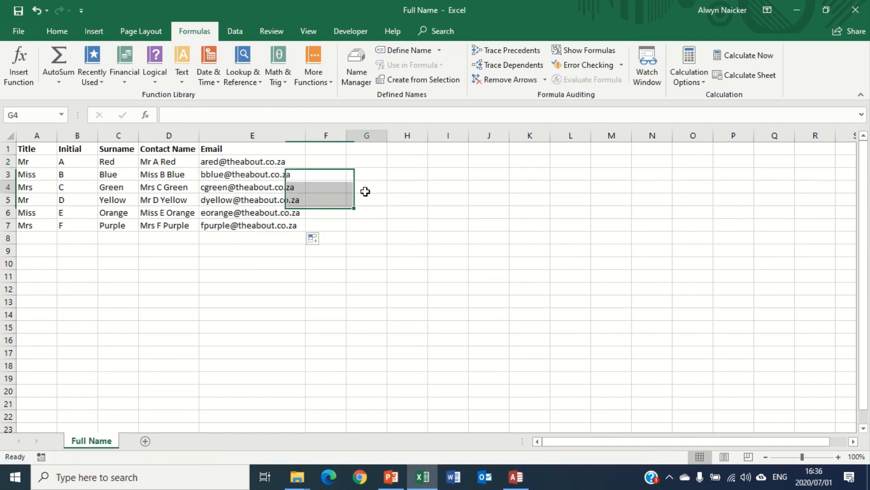